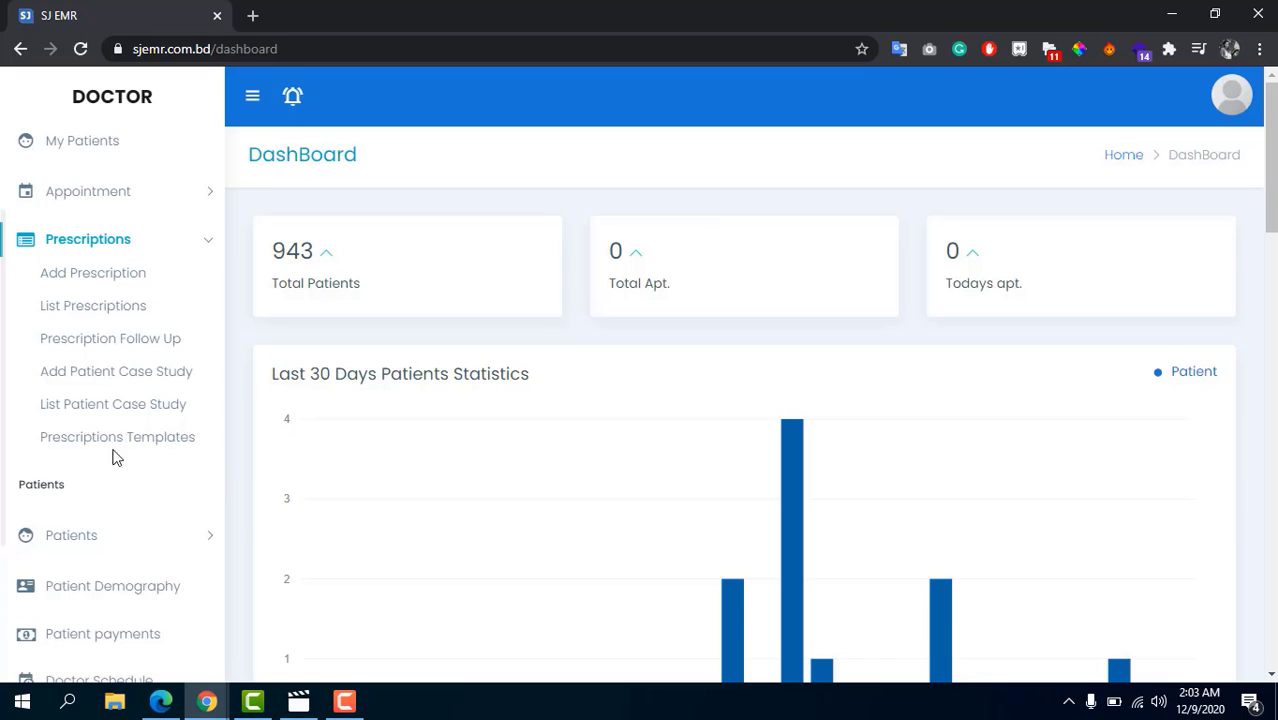
- Start a new patient case study and choose the test patient by searching for the patient's name
{"action": "left_click", "coordinate": [101, 380]}
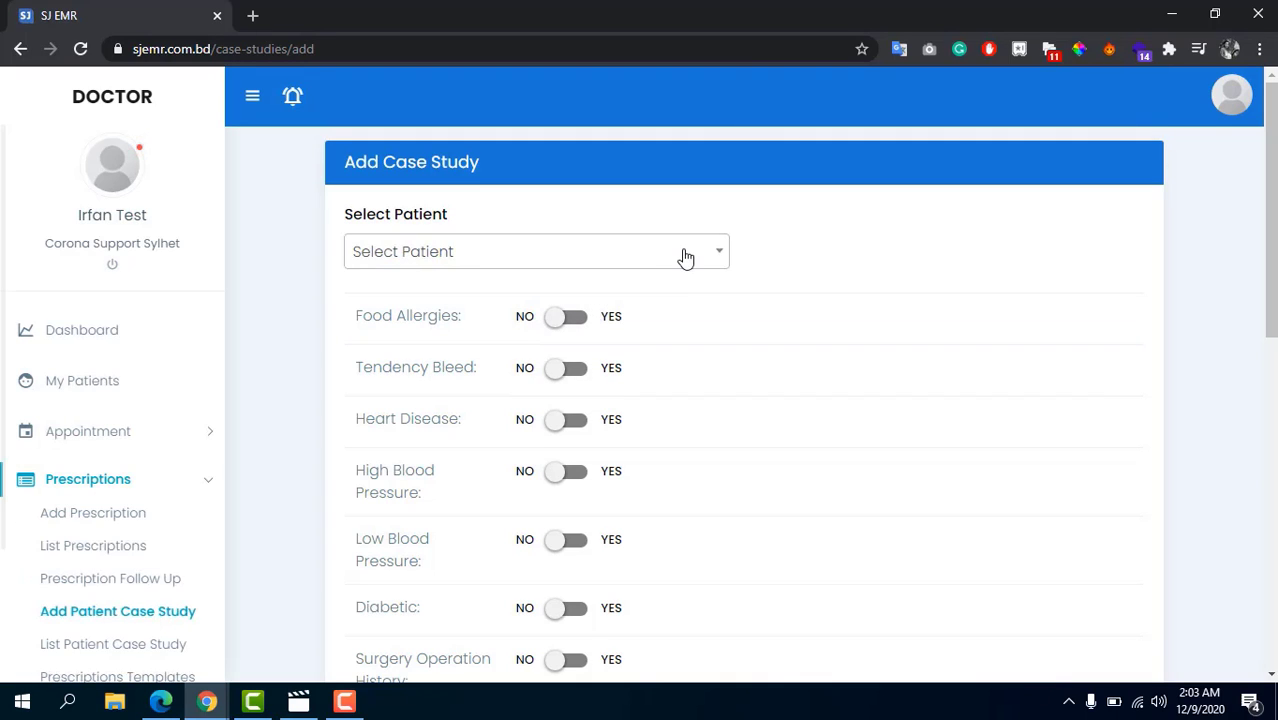
{"action": "left_click", "coordinate": [626, 252]}
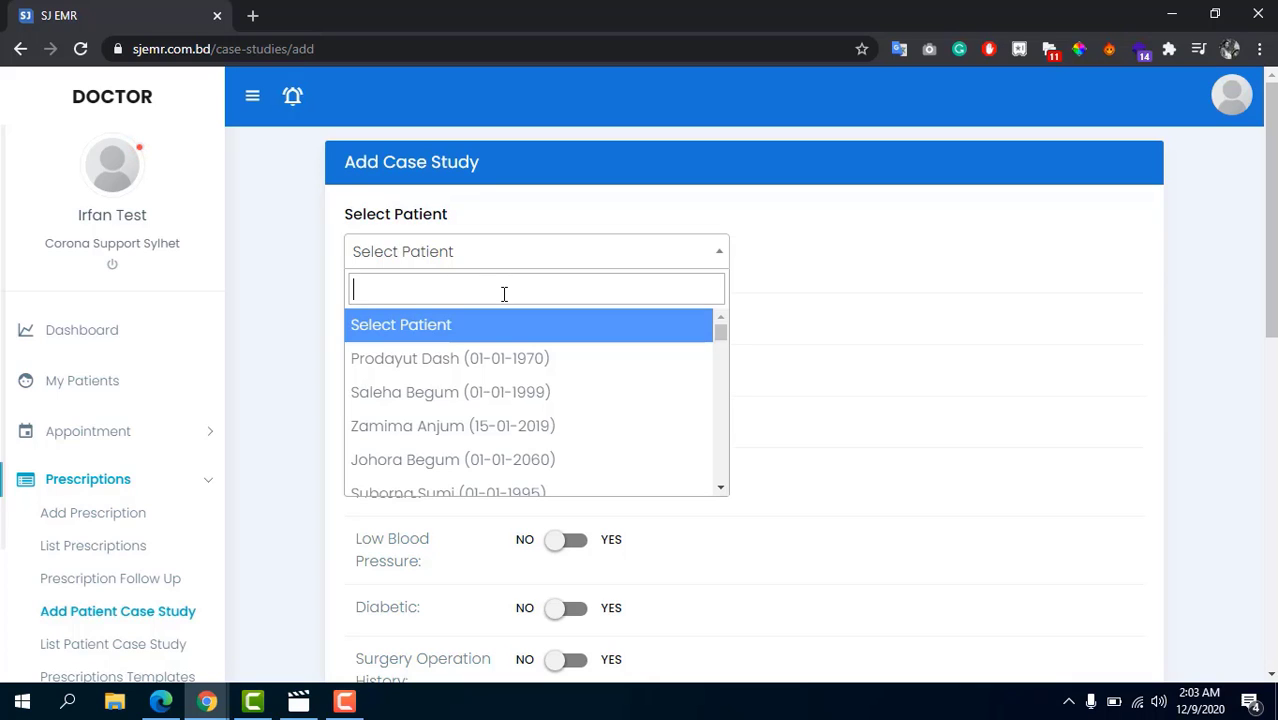
{"action": "type", "text": "jil"}
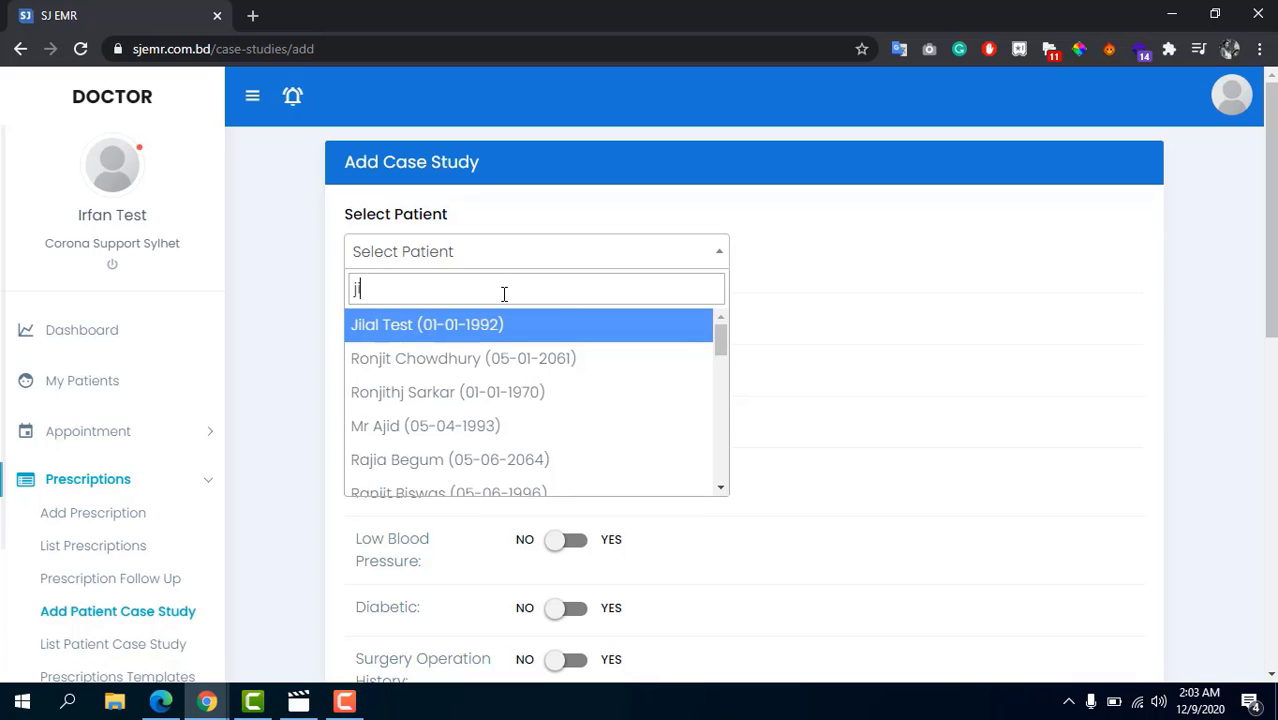
{"action": "type", "text": "al"}
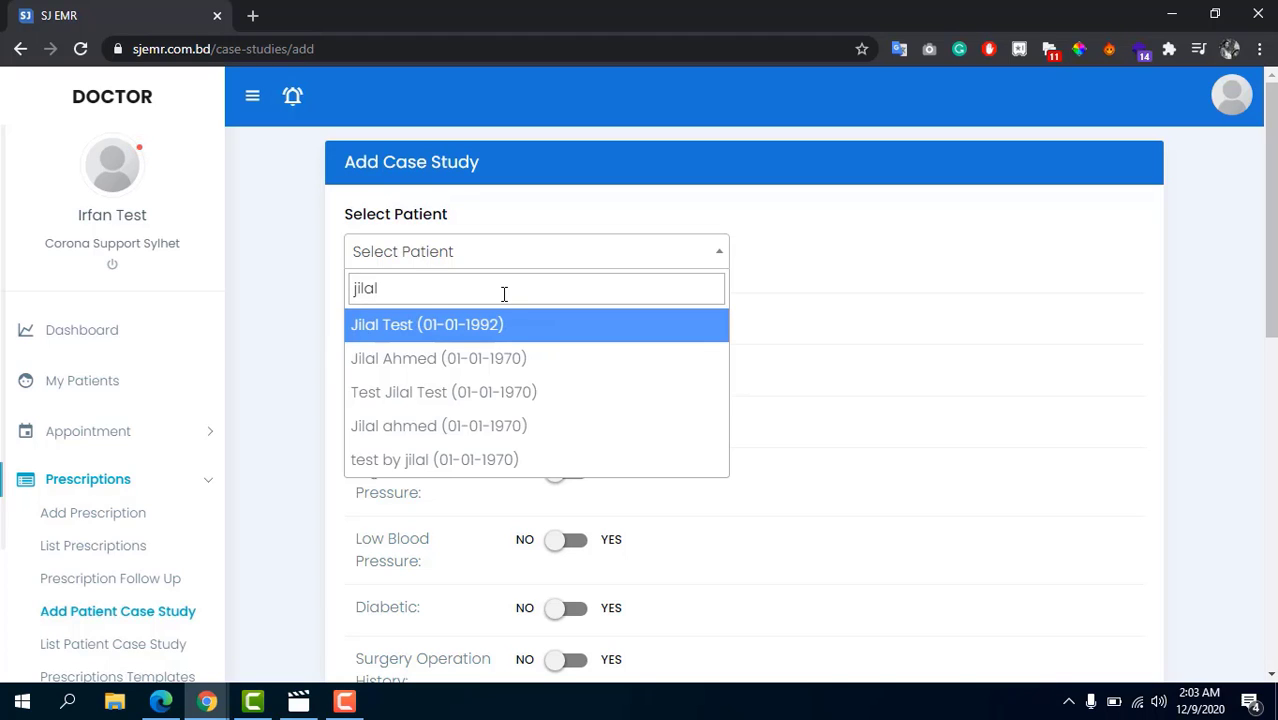
{"action": "left_click", "coordinate": [502, 324]}
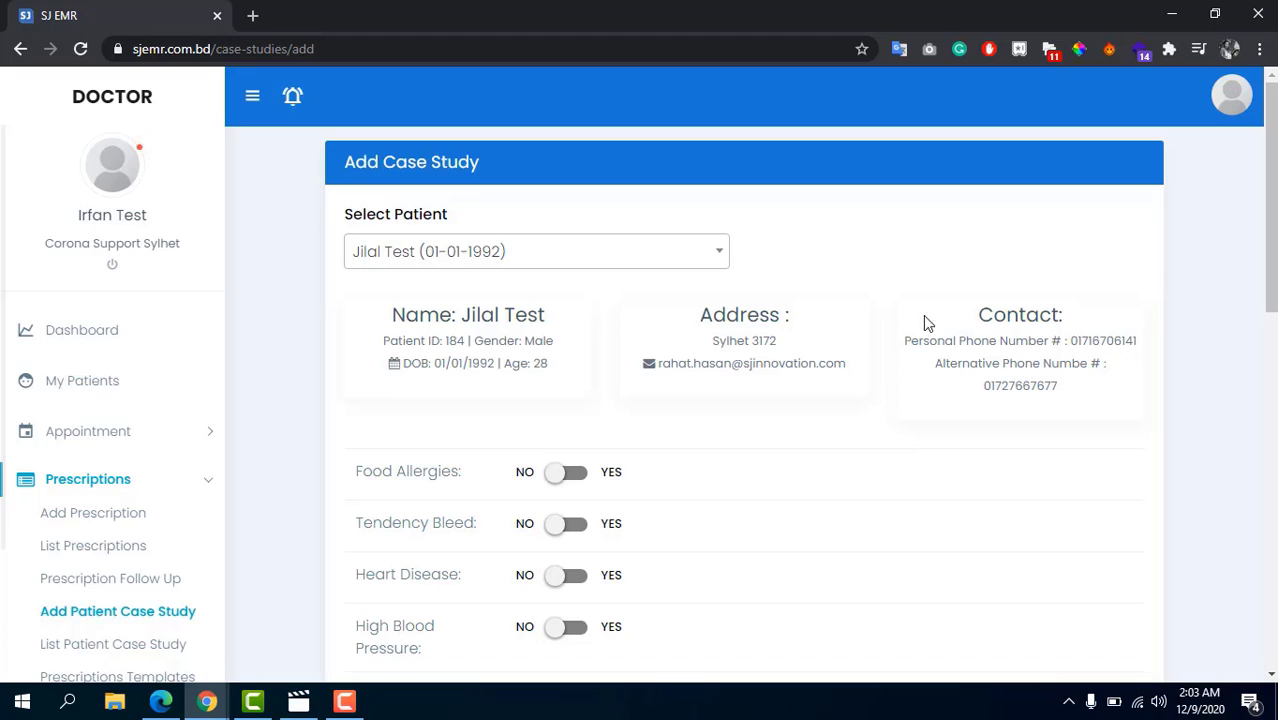
- Mark Food Allergies as Yes and enter the comment "Milk, Eggs, Fish"
{"action": "scroll", "coordinate": [773, 390], "scroll_direction": "down", "scroll_amount": 1}
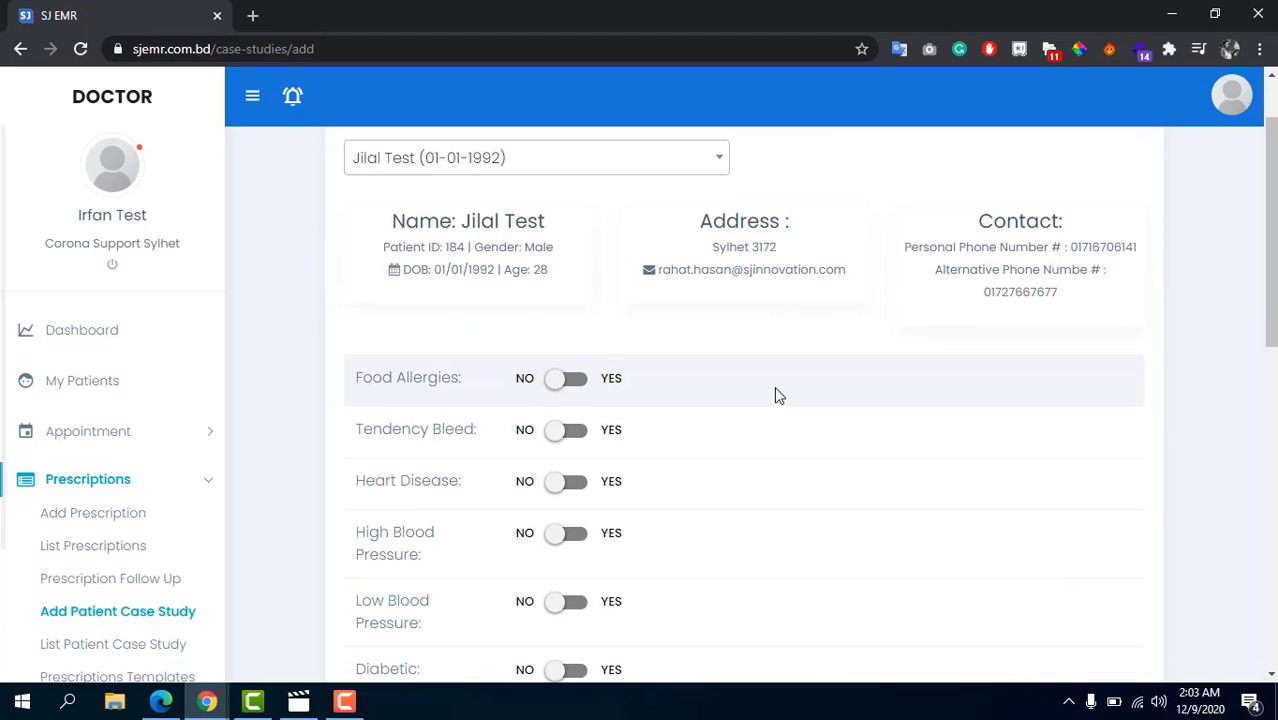
{"action": "scroll", "coordinate": [751, 393], "scroll_direction": "down", "scroll_amount": 1}
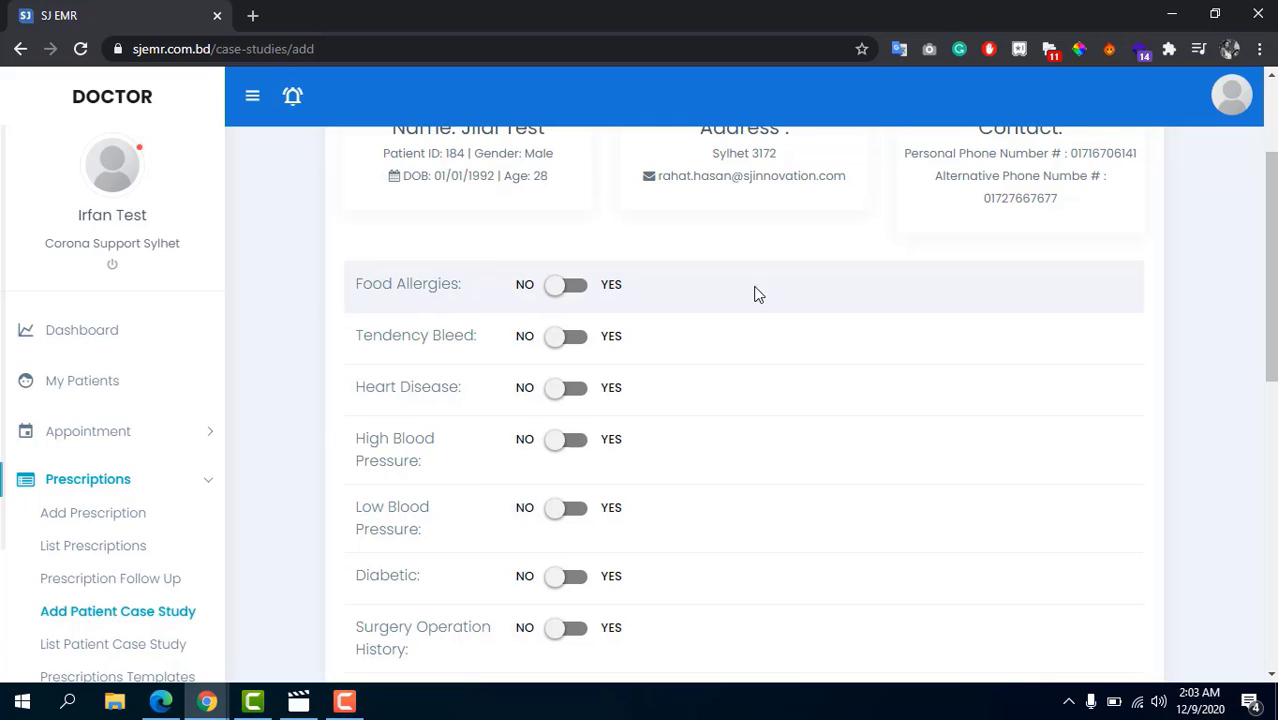
{"action": "left_click", "coordinate": [560, 290]}
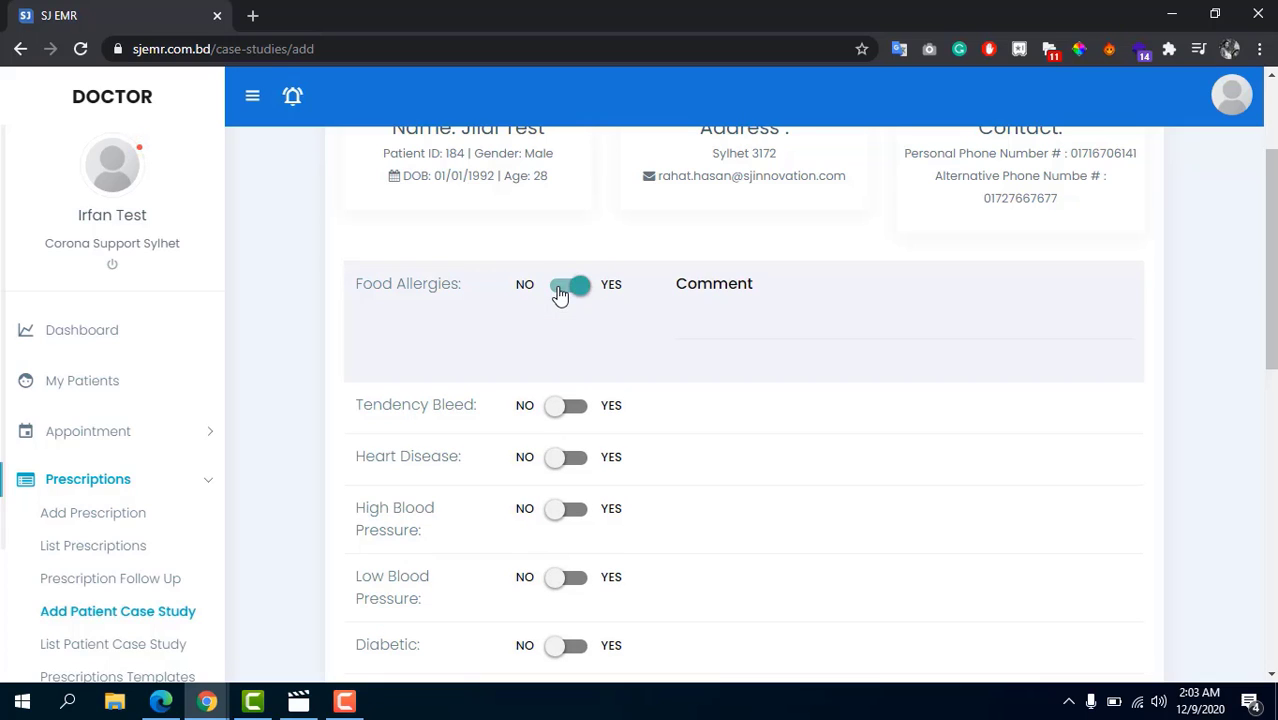
{"action": "left_click", "coordinate": [701, 327]}
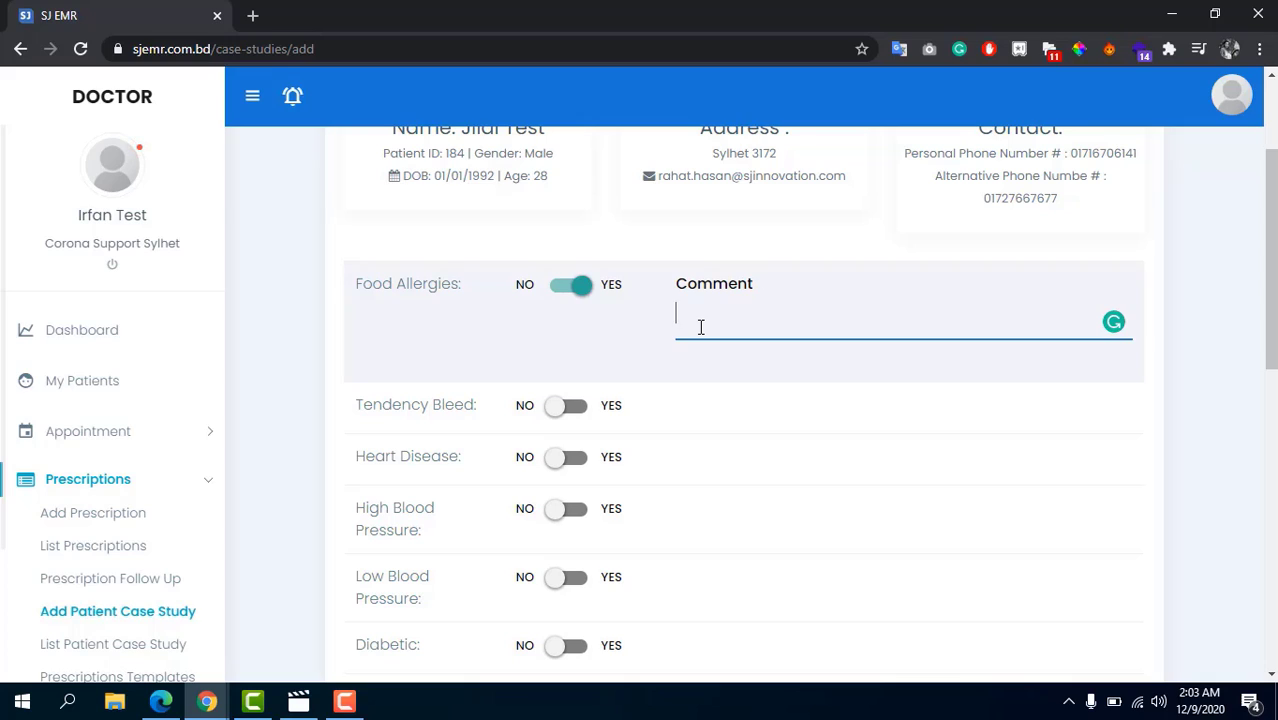
{"action": "type", "text": "Milk, Eggs, Fish"}
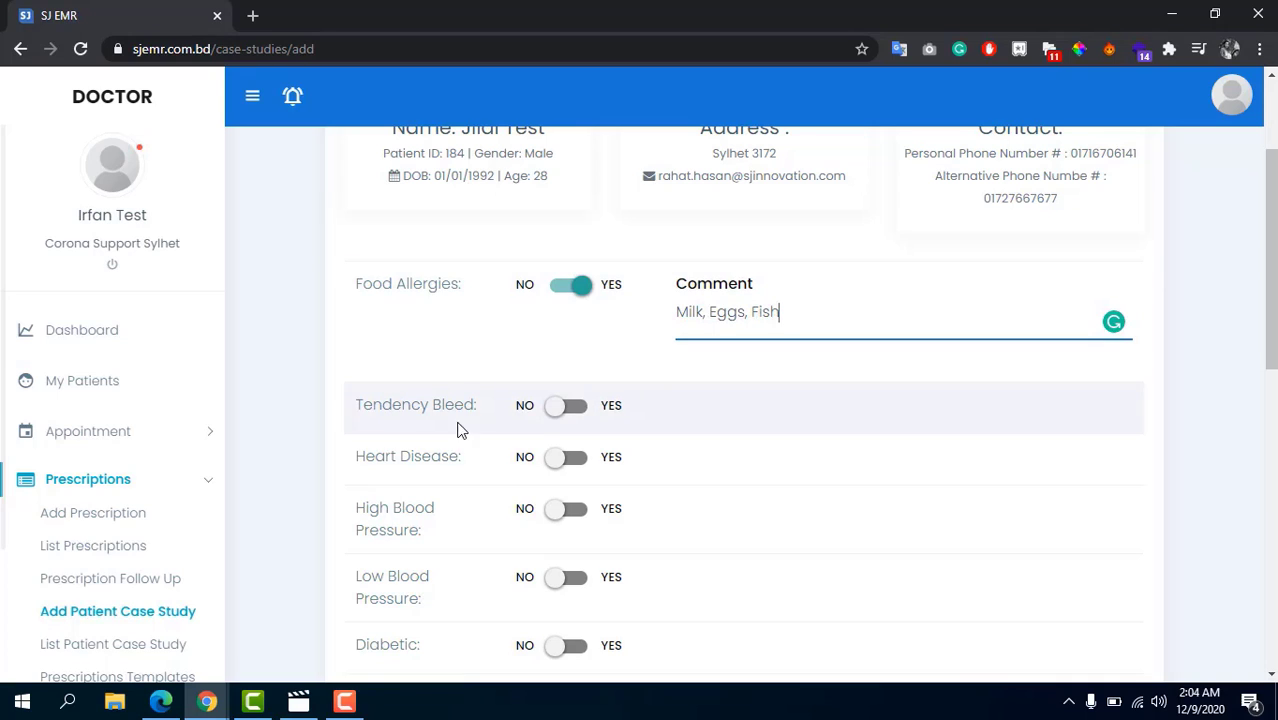
{"action": "left_click", "coordinate": [798, 378]}
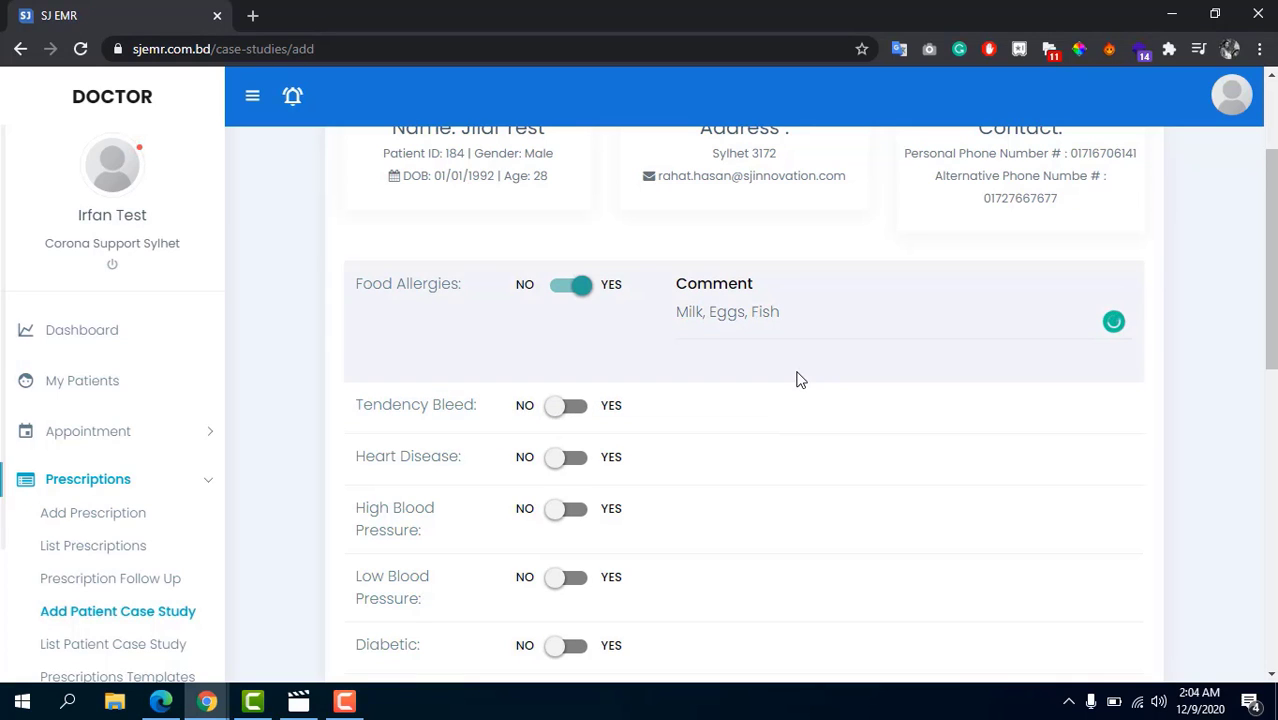
- Mark High Blood Pressure as Yes with comment 140 and Low Blood Pressure as Yes with comment 70
{"action": "scroll", "coordinate": [798, 378], "scroll_direction": "down", "scroll_amount": 1}
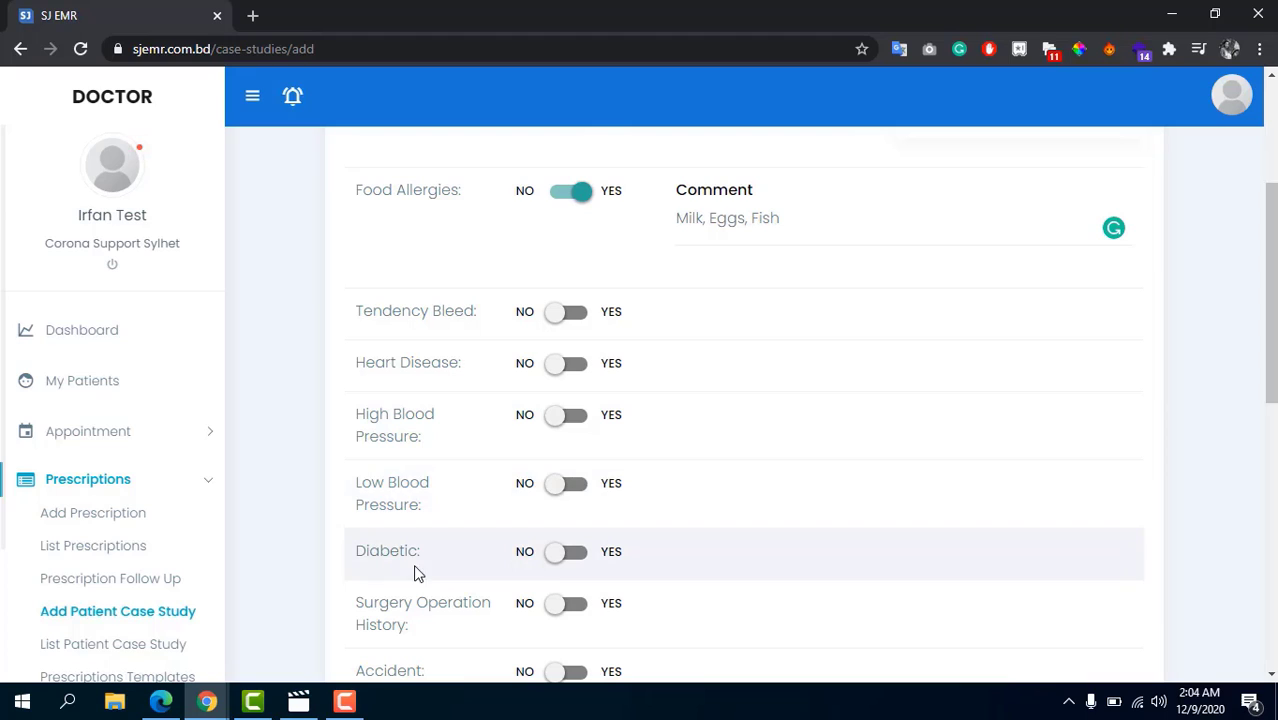
{"action": "left_click", "coordinate": [558, 424]}
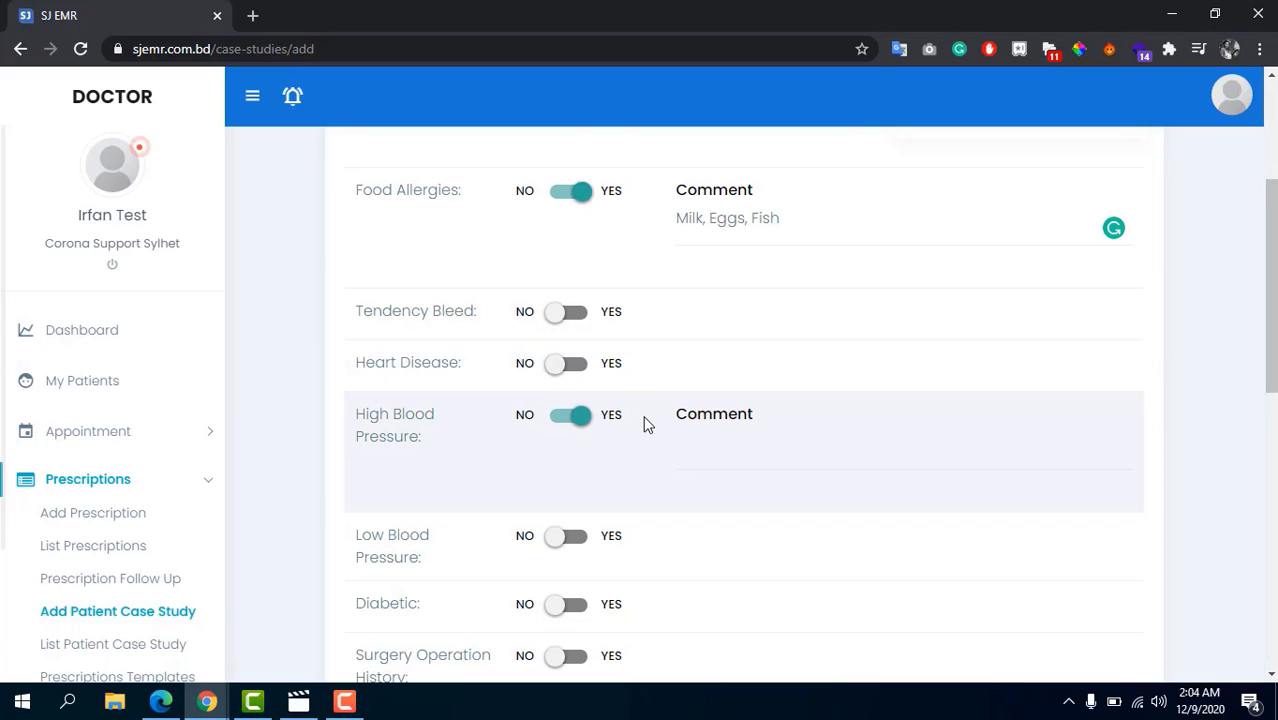
{"action": "left_click", "coordinate": [711, 458]}
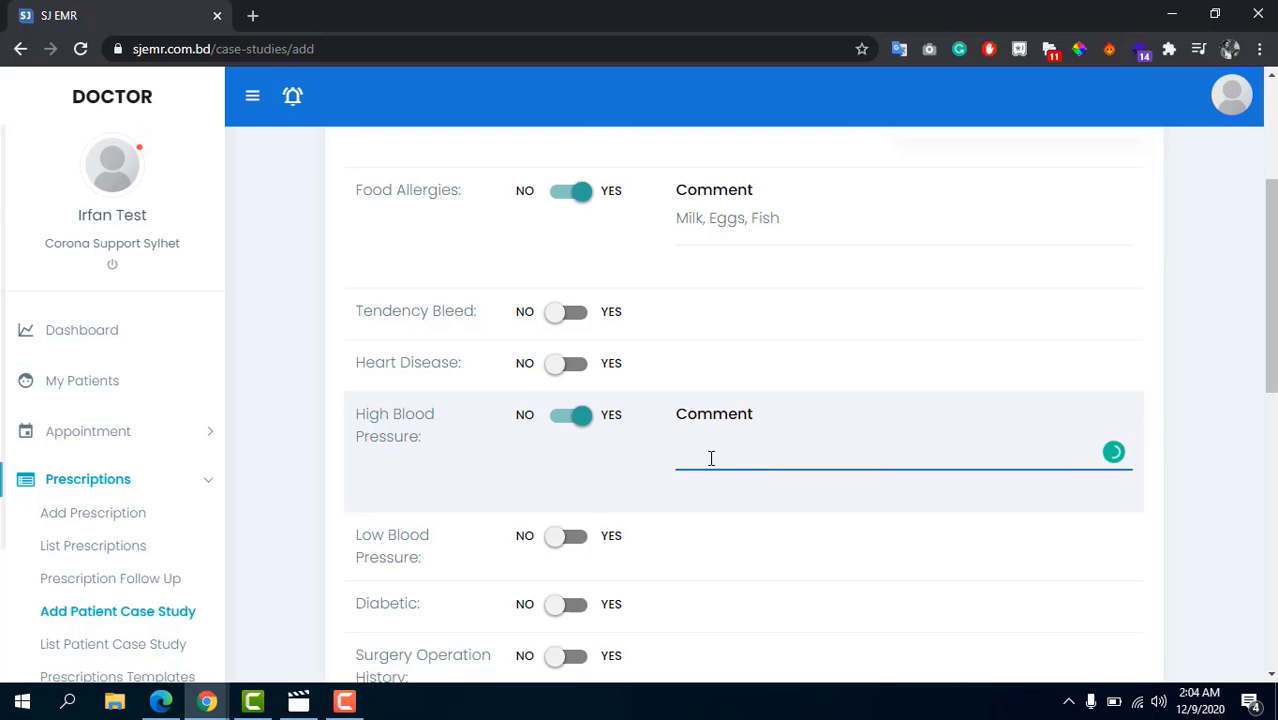
{"action": "type", "text": "140"}
{"action": "left_click", "coordinate": [572, 537]}
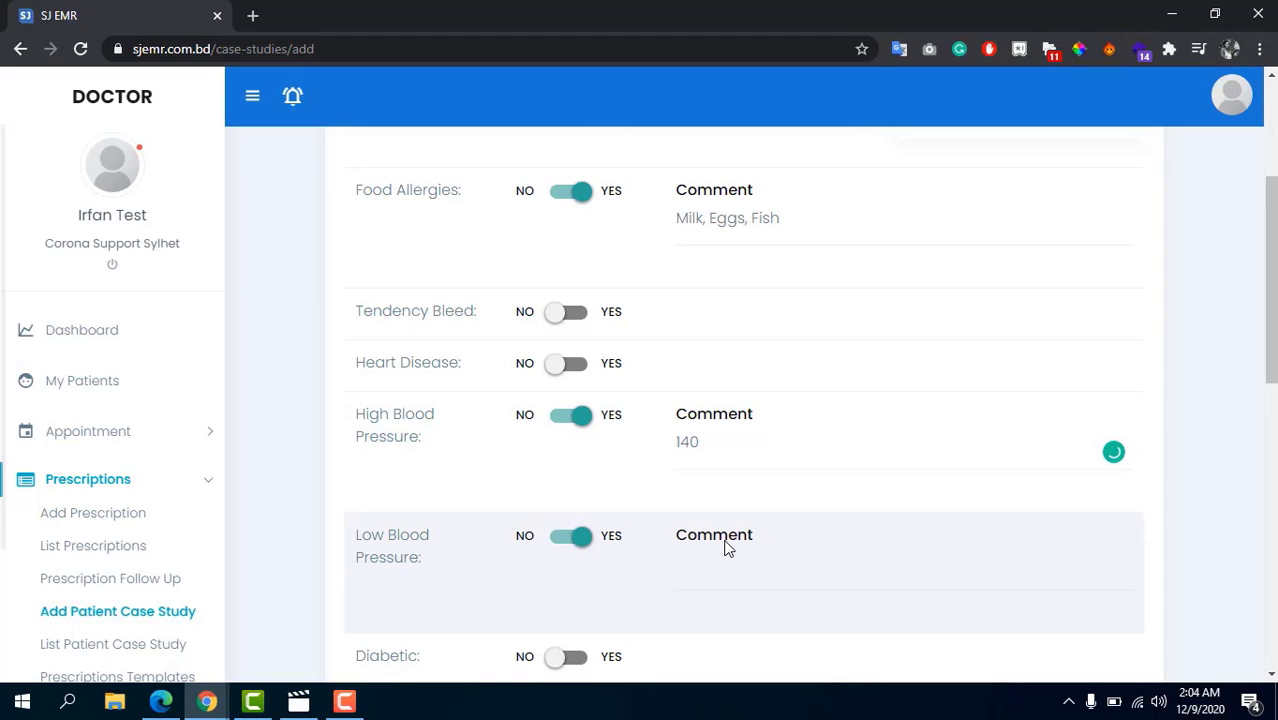
{"action": "left_click", "coordinate": [706, 580]}
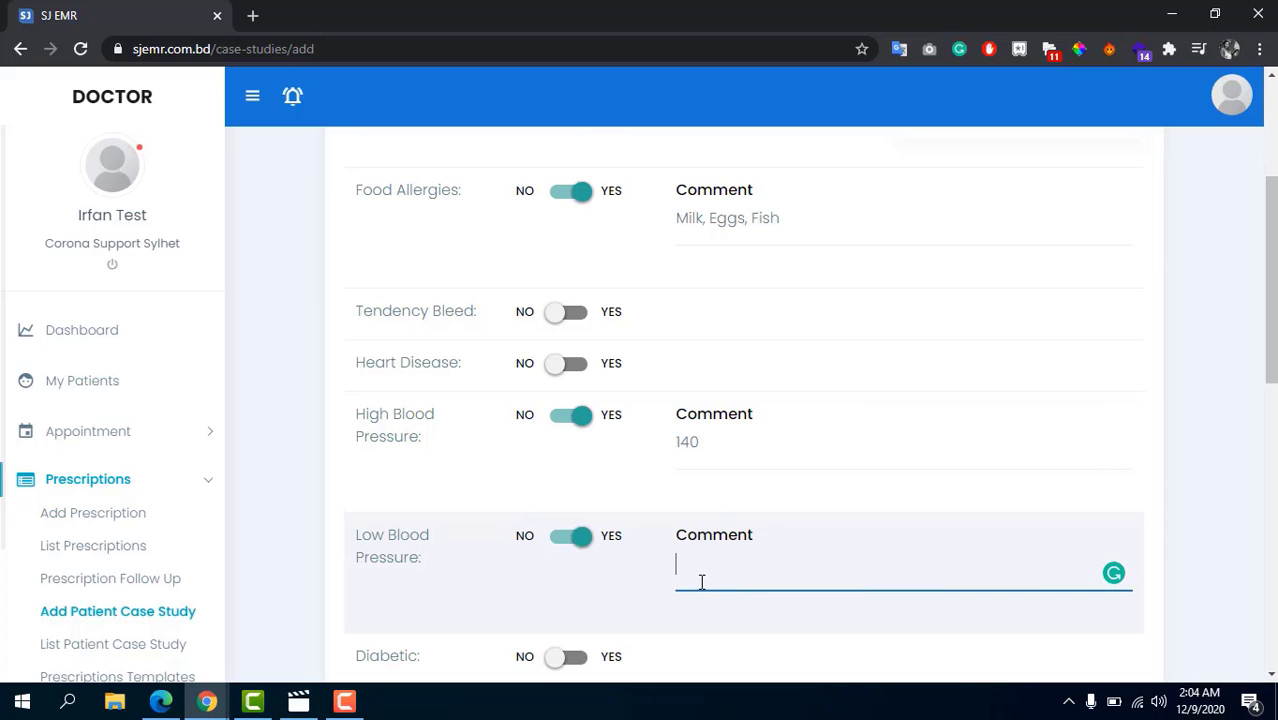
{"action": "type", "text": "70"}
{"action": "scroll", "coordinate": [710, 550], "scroll_direction": "down", "scroll_amount": 2}
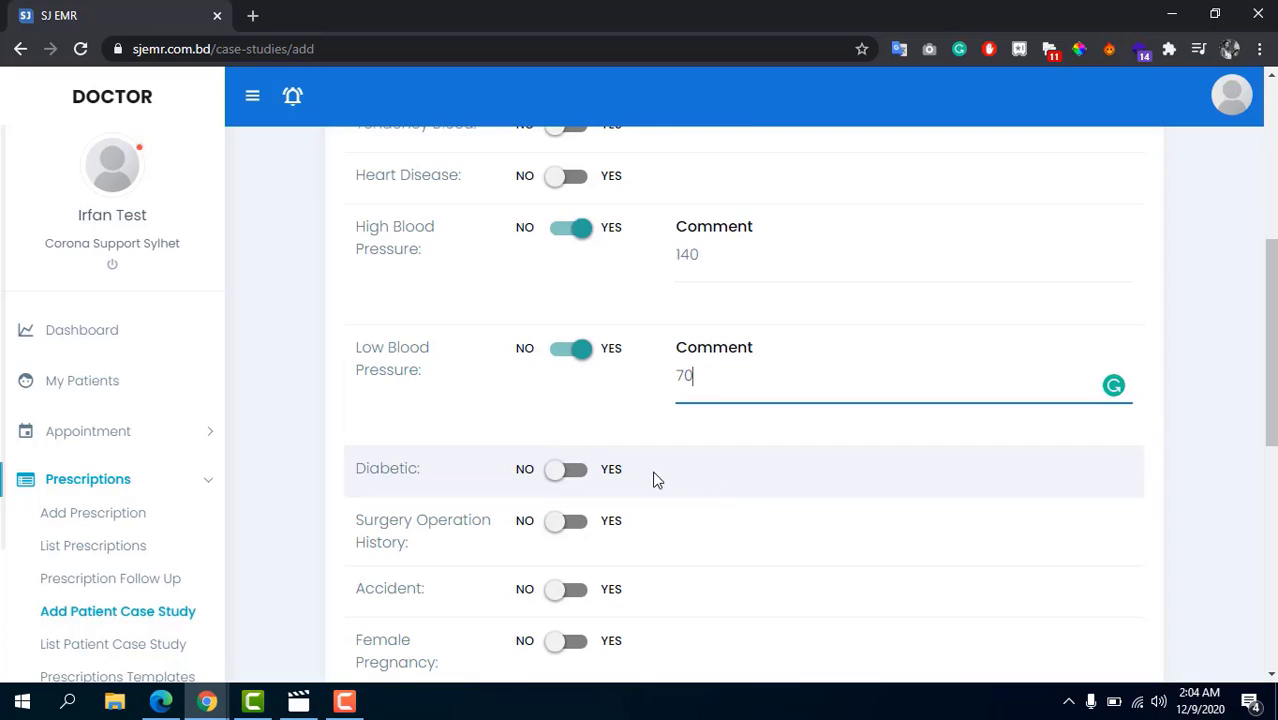
{"action": "left_click", "coordinate": [562, 477]}
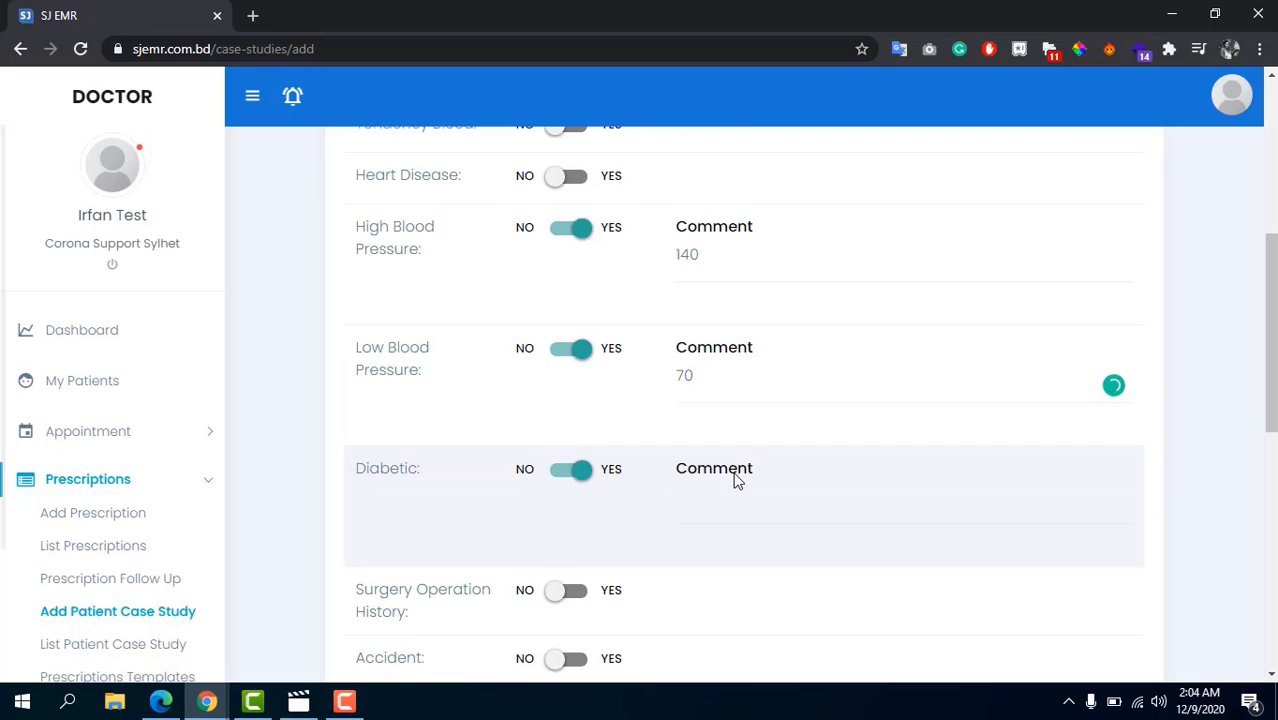
{"action": "scroll", "coordinate": [735, 478], "scroll_direction": "down", "scroll_amount": 2}
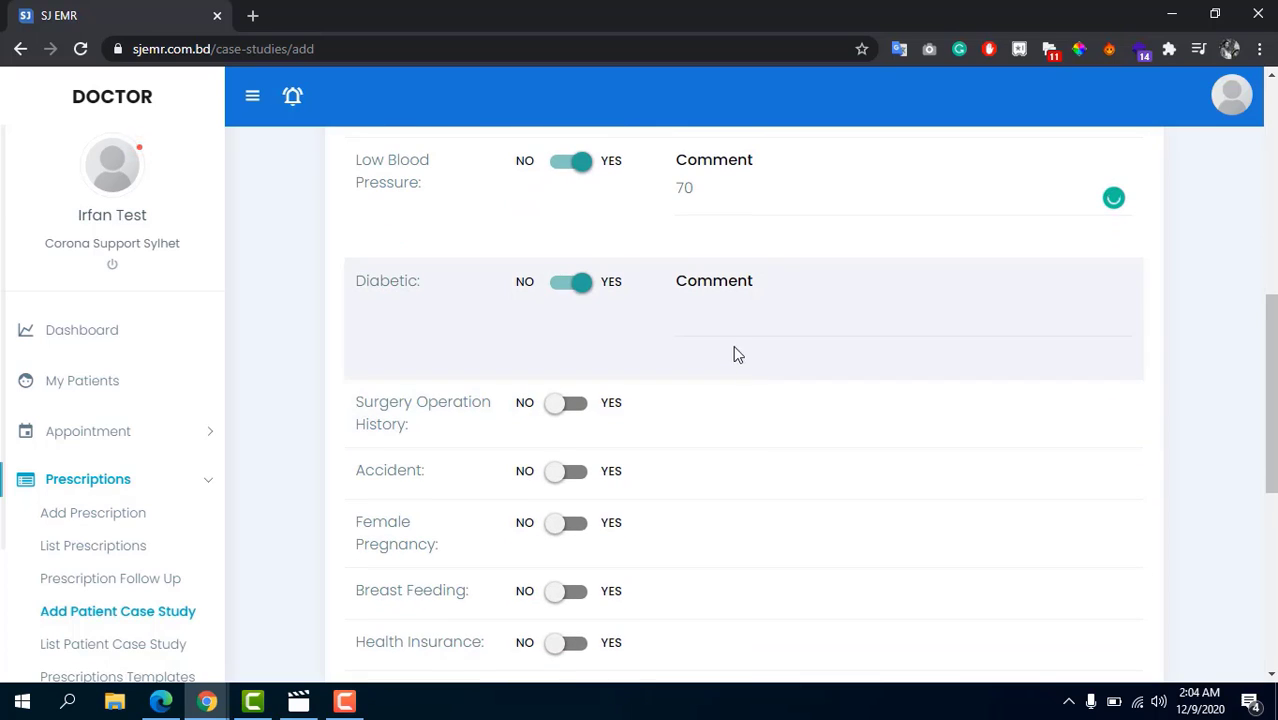
{"action": "left_click", "coordinate": [723, 323]}
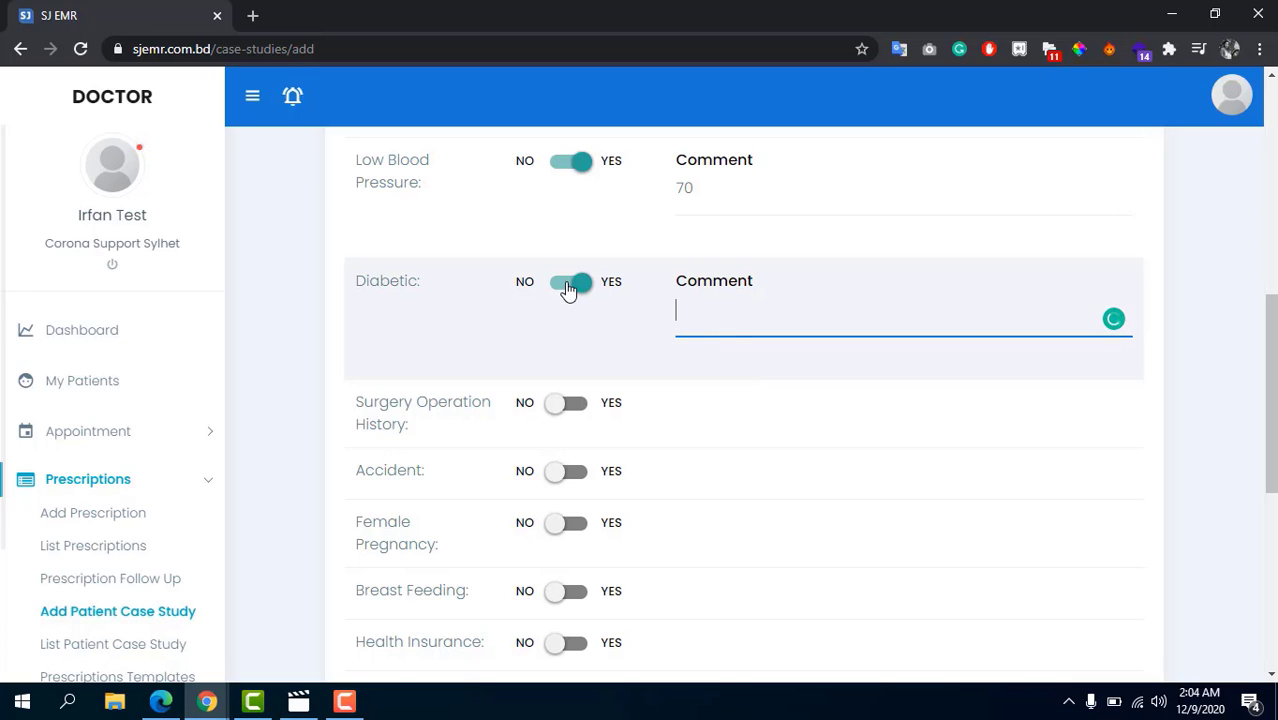
{"action": "left_click", "coordinate": [563, 286]}
- Enter "Parent- HBP" as the patient's family medical history
{"action": "scroll", "coordinate": [722, 297], "scroll_direction": "down", "scroll_amount": 3}
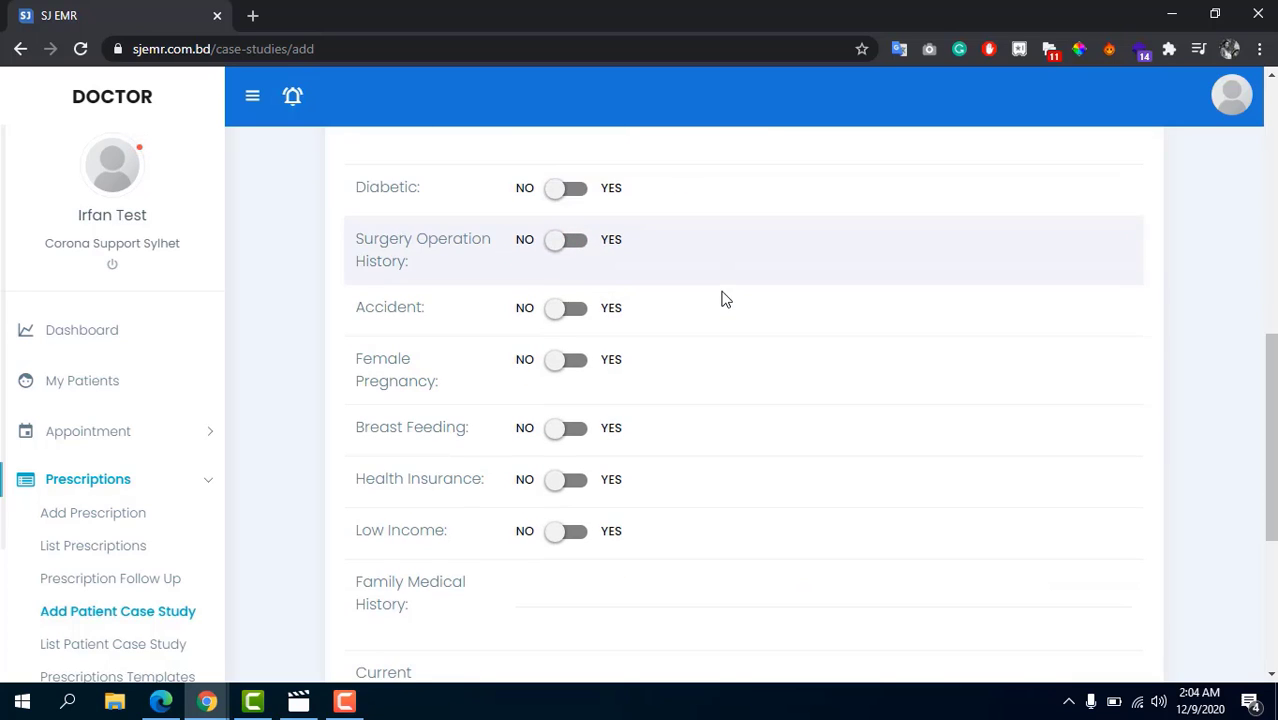
{"action": "scroll", "coordinate": [725, 298], "scroll_direction": "down", "scroll_amount": 1}
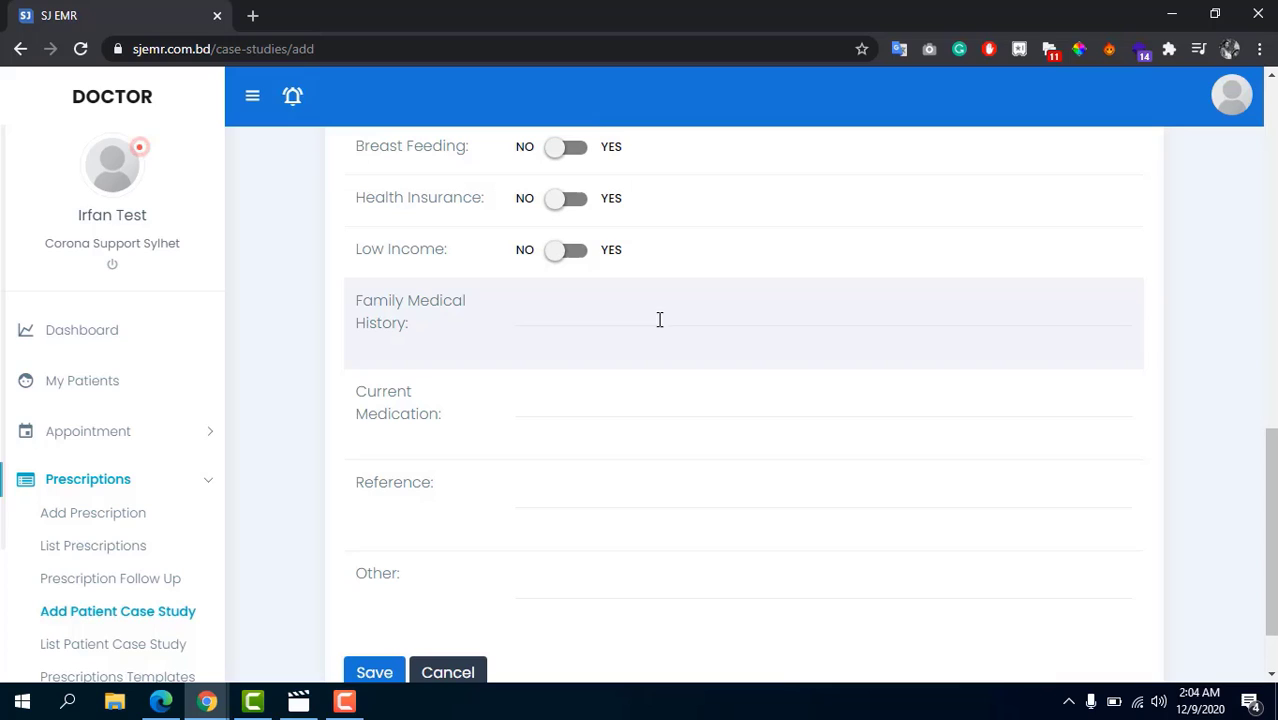
{"action": "left_click", "coordinate": [555, 314]}
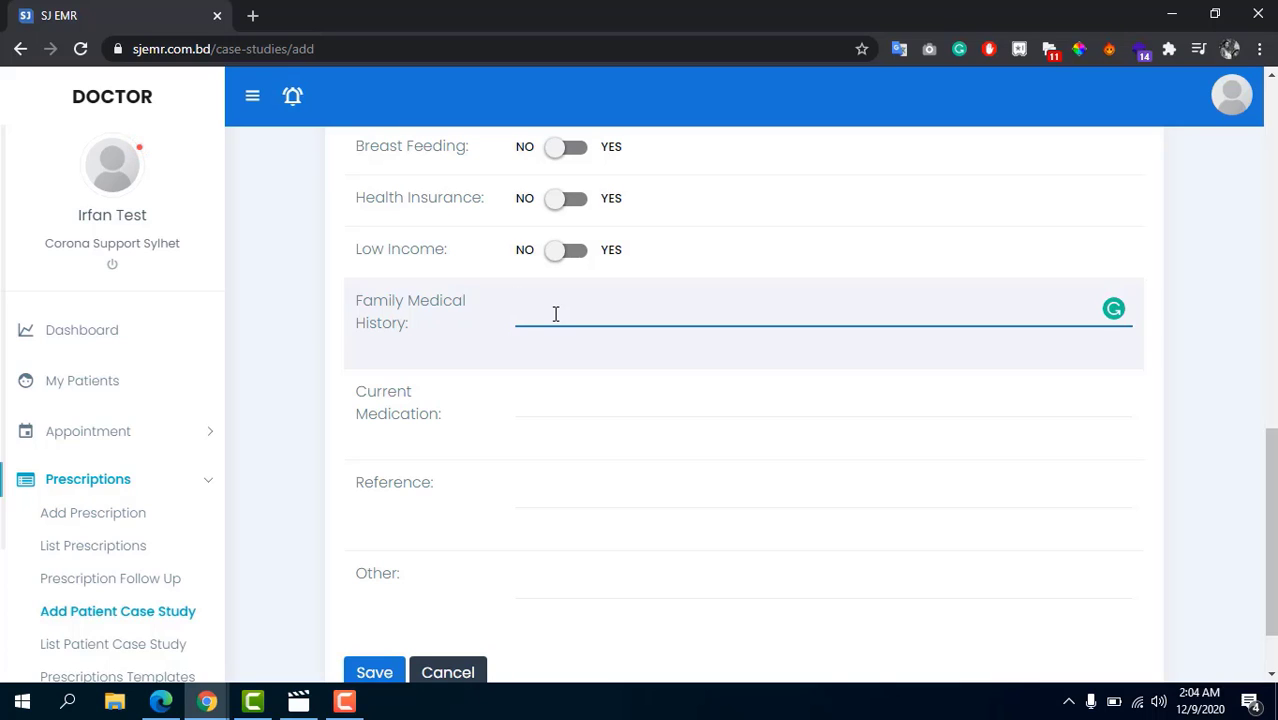
{"action": "type", "text": "P"}
{"action": "type", "text": "aren"}
{"action": "type", "text": "t"}
{"action": "type", "text": "- "}
{"action": "type", "text": "H"}
{"action": "type", "text": "B"}
{"action": "type", "text": "ZP"}
{"action": "key", "text": "BackSpace"}
{"action": "key", "text": "BackSpace"}
{"action": "type", "text": "P"}
- Enter "Napa, Seclo" as the patient's current medication
{"action": "scroll", "coordinate": [530, 340], "scroll_direction": "down", "scroll_amount": 1}
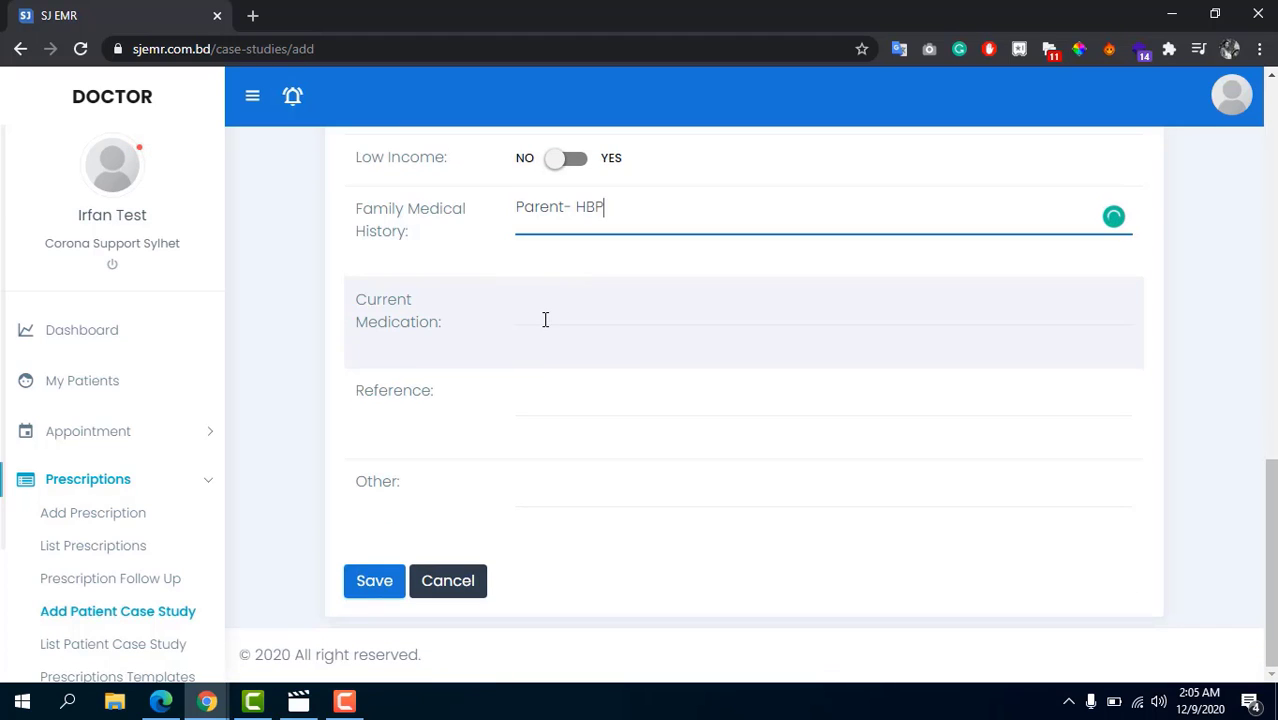
{"action": "left_click", "coordinate": [545, 319]}
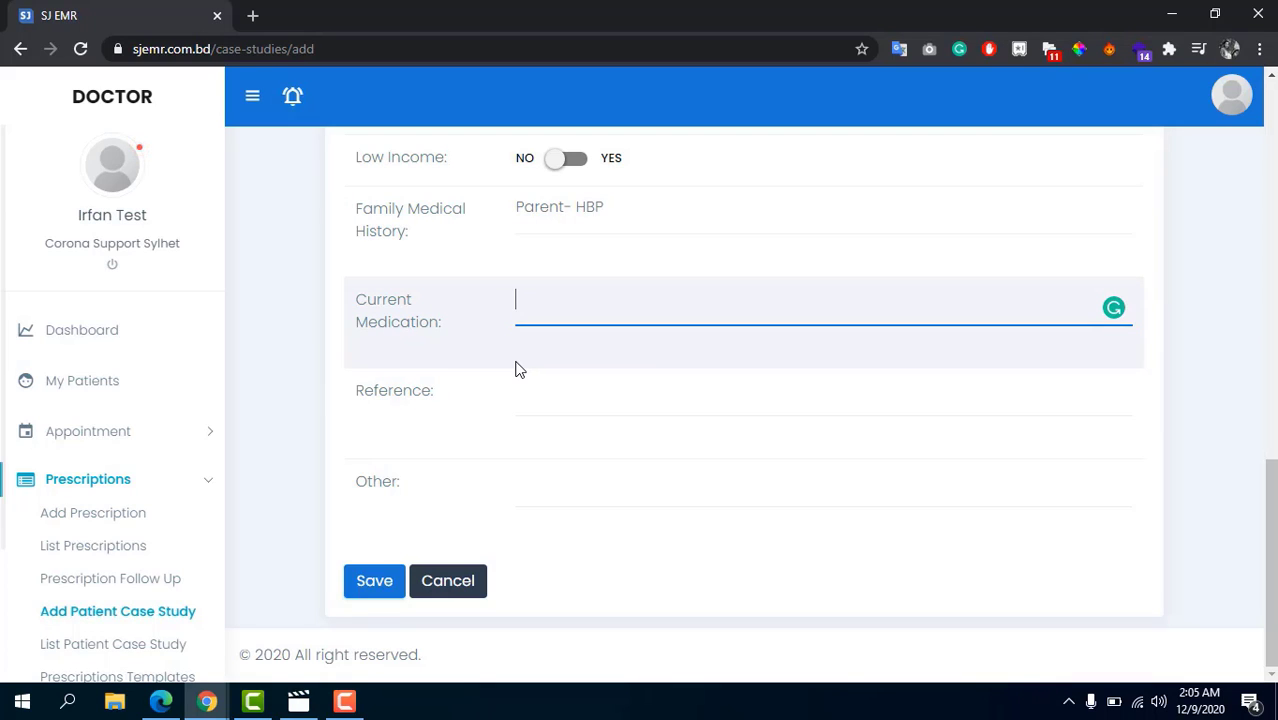
{"action": "type", "text": "Napa, Sev"}
{"action": "key", "text": "BackSpace"}
{"action": "type", "text": "clo"}
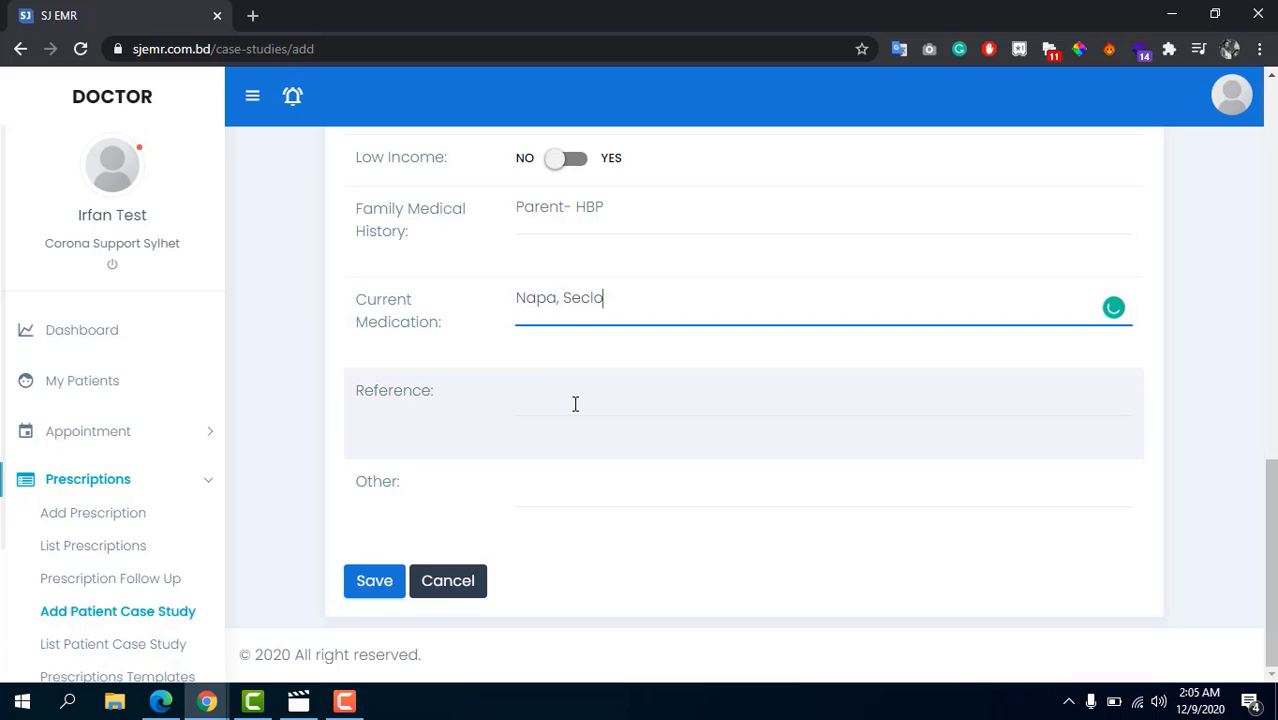
- Save the case study with the Reference and Other fields left blank
{"action": "left_click", "coordinate": [575, 402]}
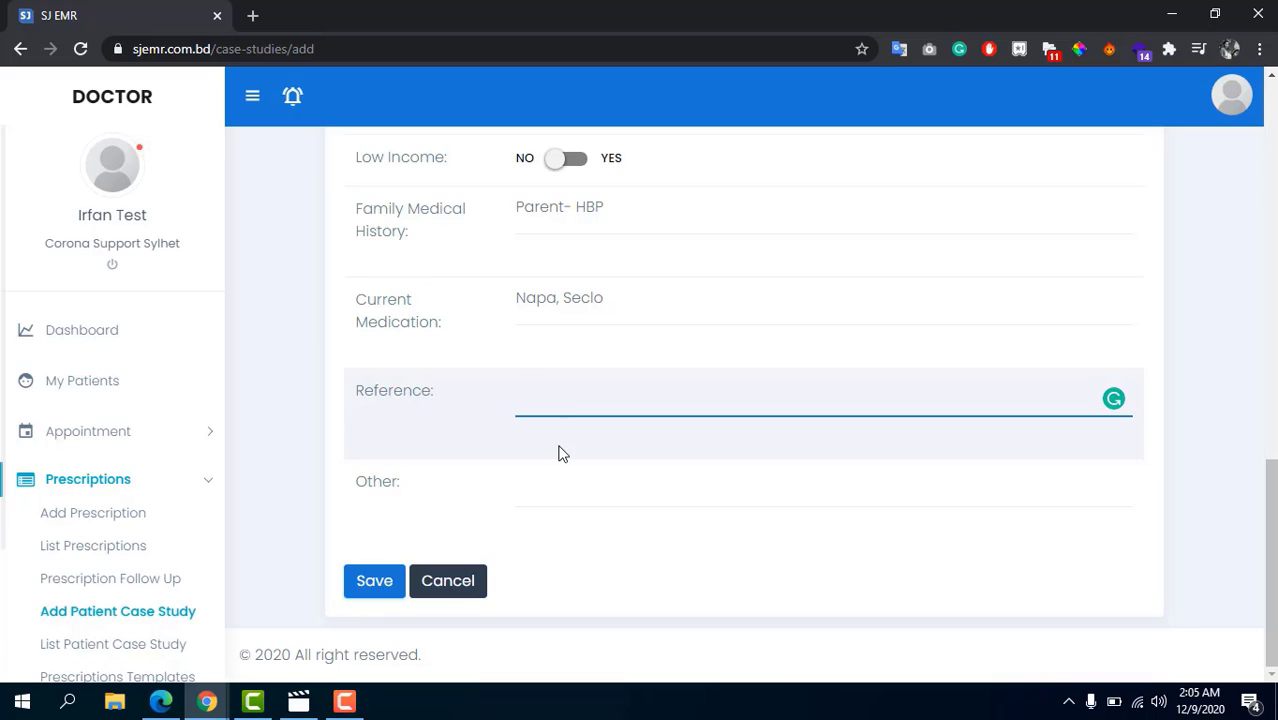
{"action": "left_click", "coordinate": [571, 493]}
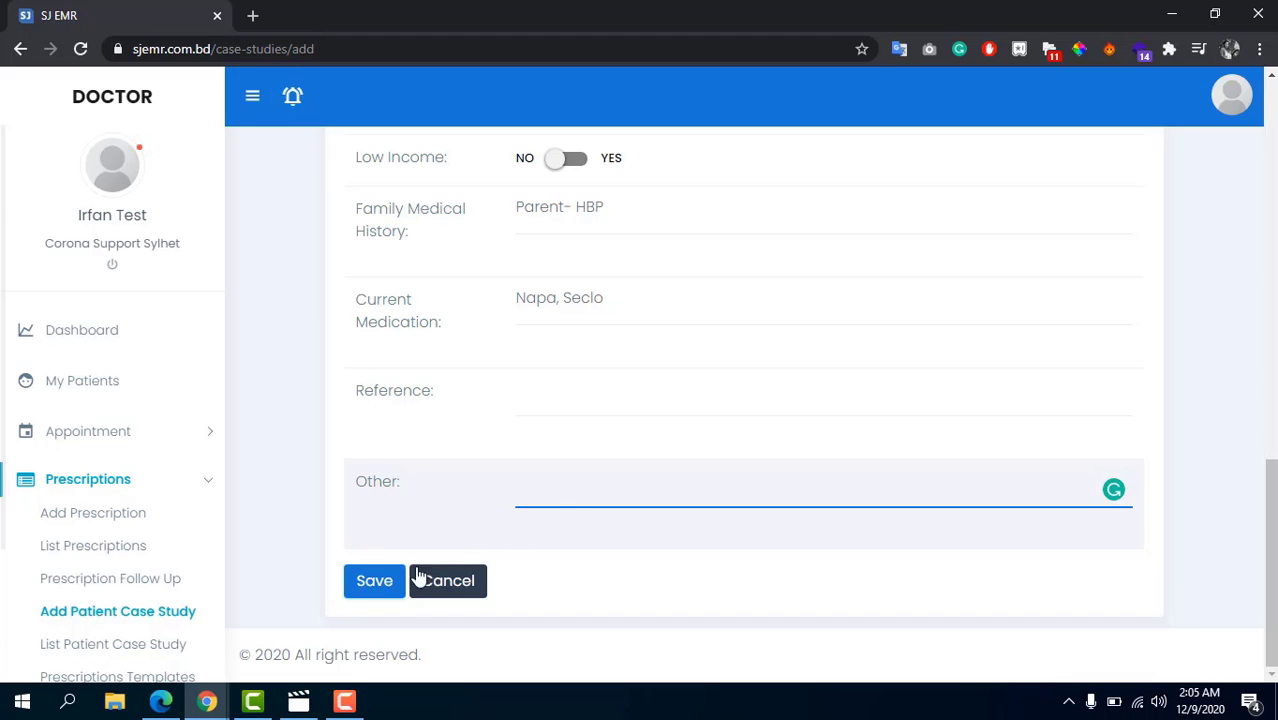
{"action": "left_click", "coordinate": [366, 583]}
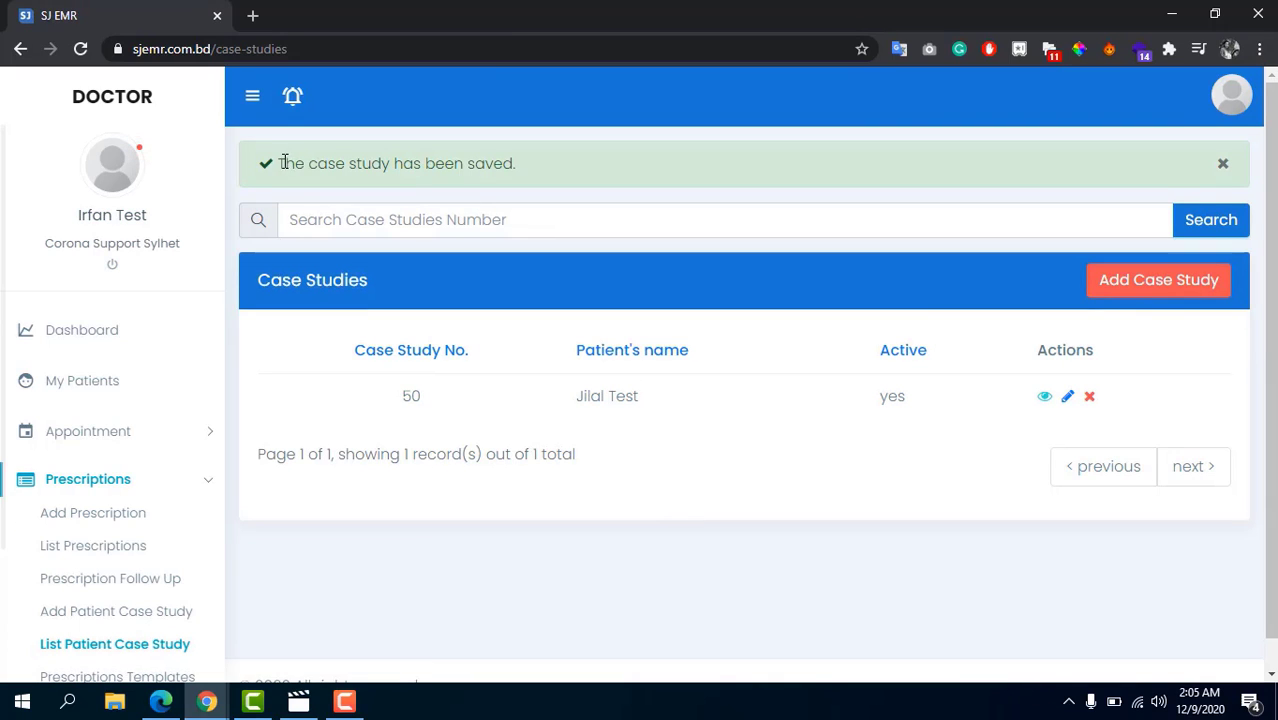
{"action": "left_click_drag", "start_coordinate": [280, 163], "coordinate": [533, 170]}
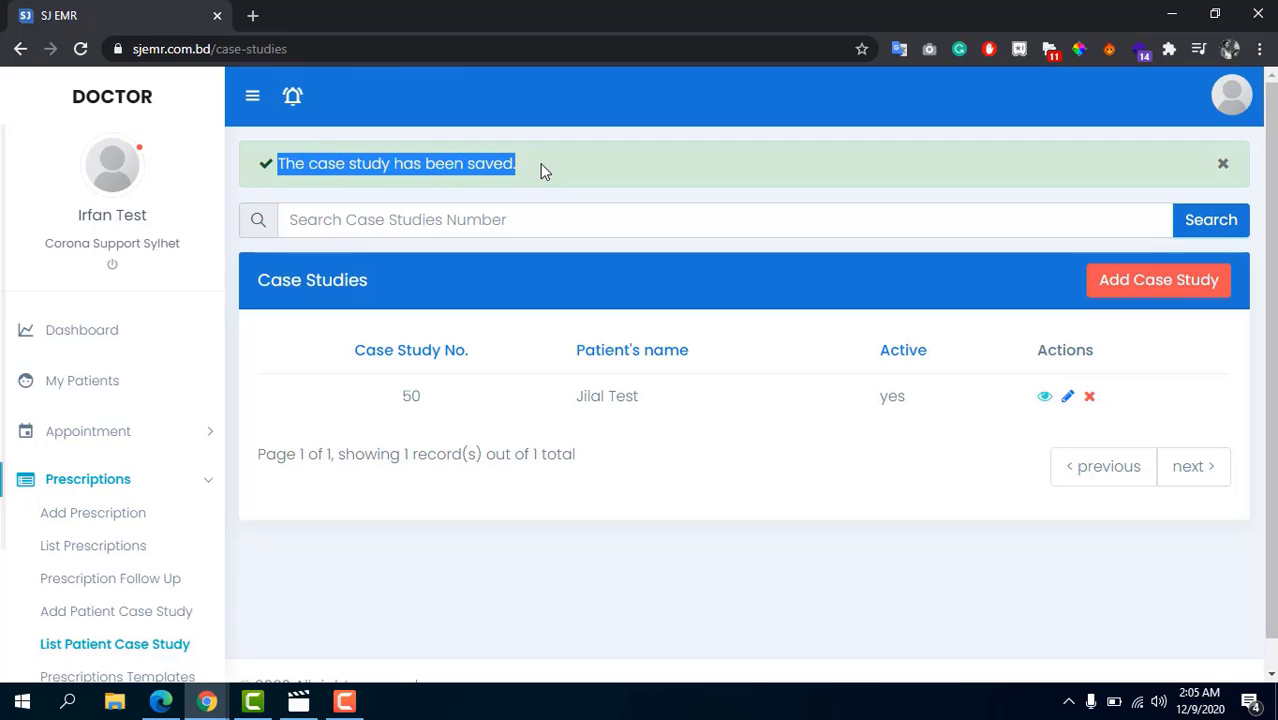